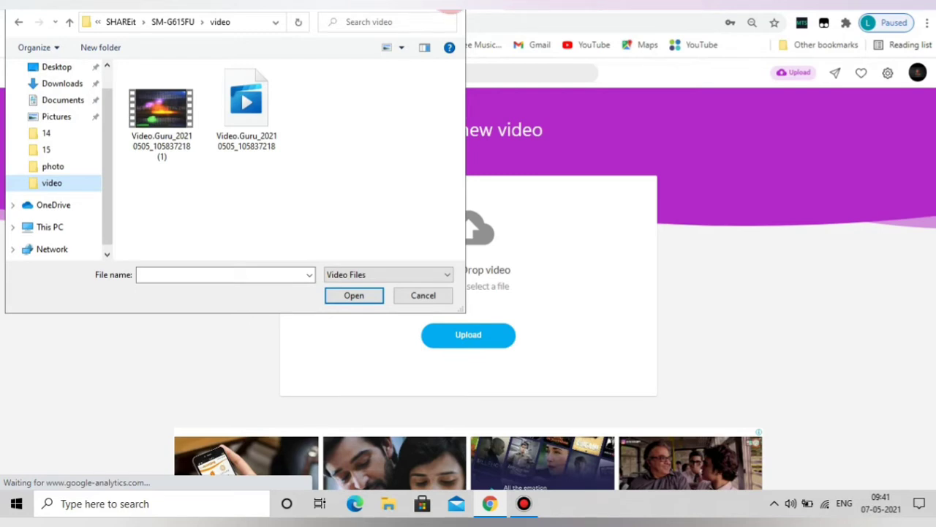
Step: Dismiss the video file picker and look through the list of uploaded videos in Video Studio
{"action": "left_click", "coordinate": [450, 9]}
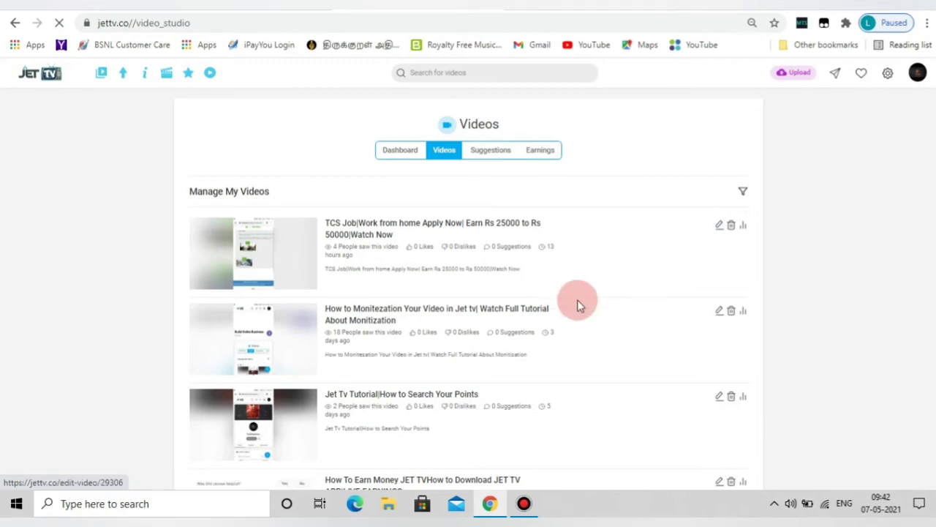
{"action": "scroll", "coordinate": [567, 294], "scroll_direction": "down", "scroll_amount": 6}
{"action": "scroll", "coordinate": [547, 282], "scroll_direction": "up", "scroll_amount": 1}
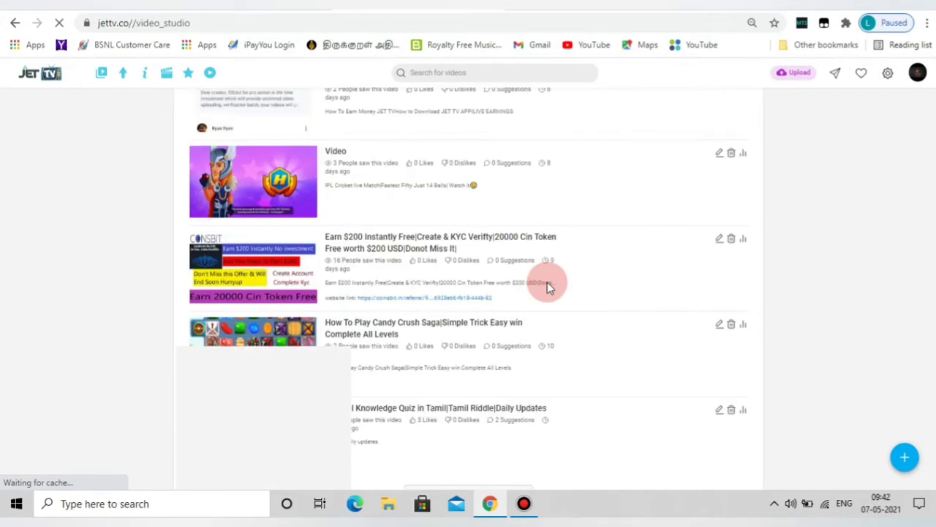
{"action": "scroll", "coordinate": [722, 228], "scroll_direction": "up", "scroll_amount": 5}
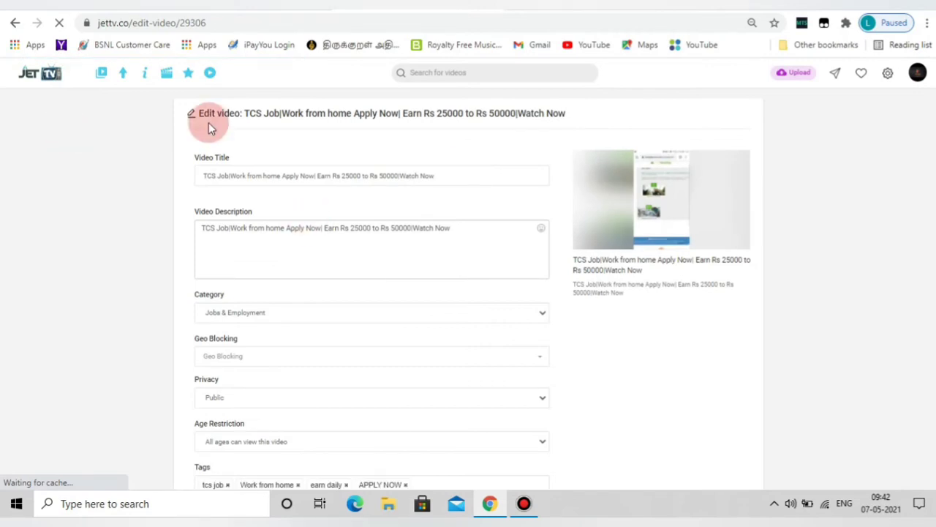
Step: Review the title and description fields of the TCS Job video and look through the available Category options without changing them
{"action": "left_click", "coordinate": [205, 158]}
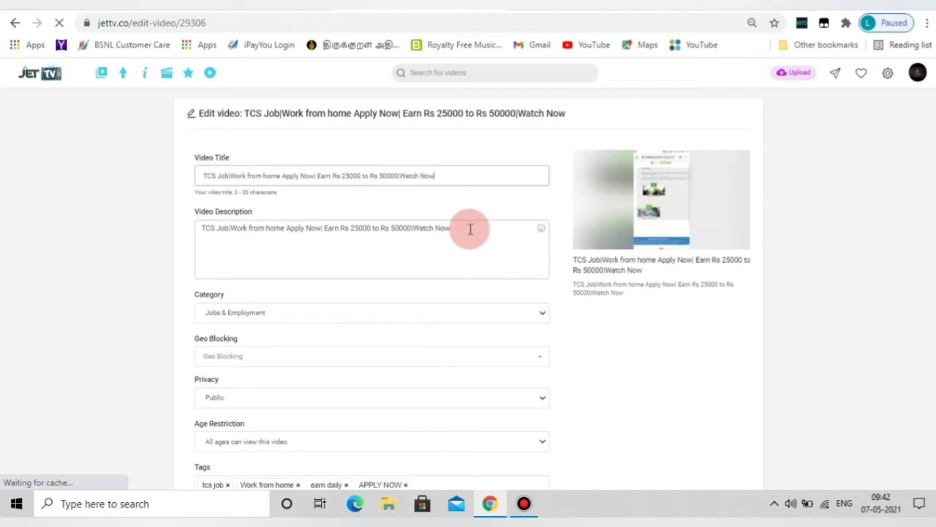
{"action": "key", "text": "Tab"}
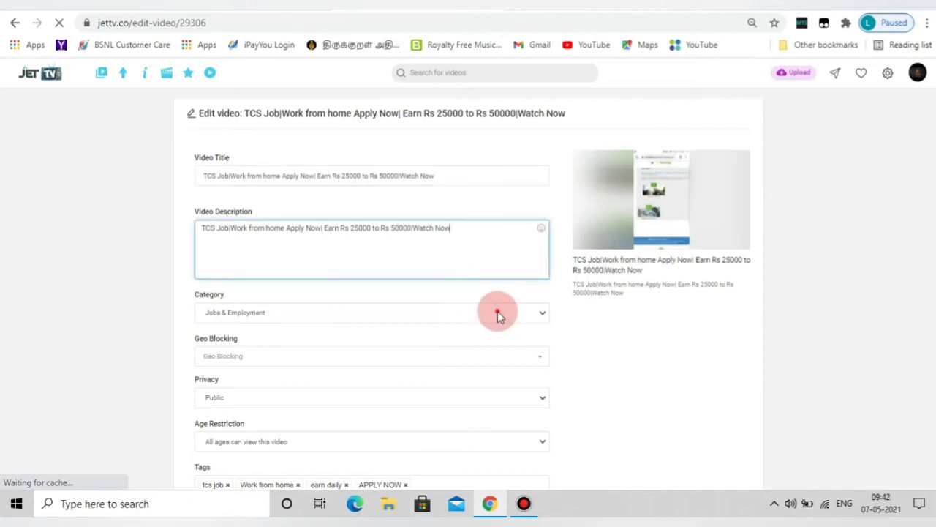
{"action": "left_click", "coordinate": [497, 316]}
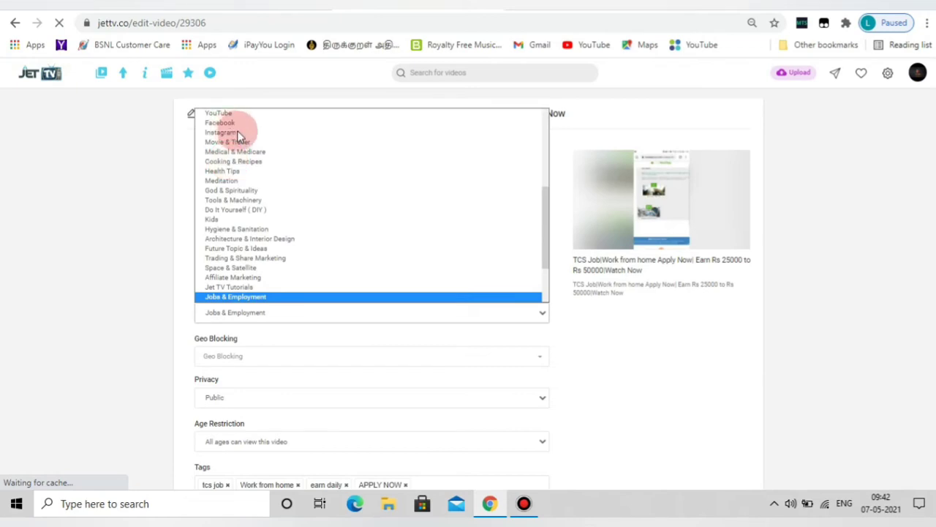
{"action": "scroll", "coordinate": [237, 130], "scroll_direction": "up", "scroll_amount": 5}
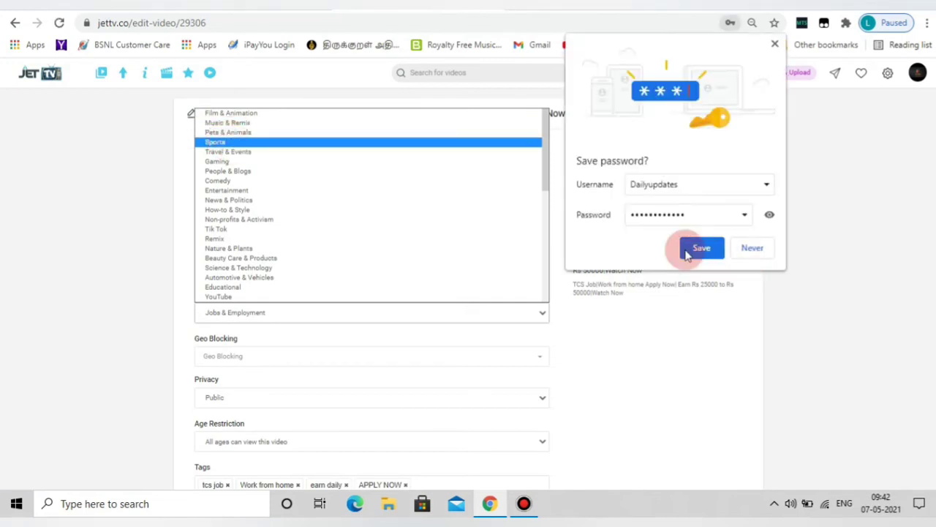
{"action": "left_click", "coordinate": [281, 305]}
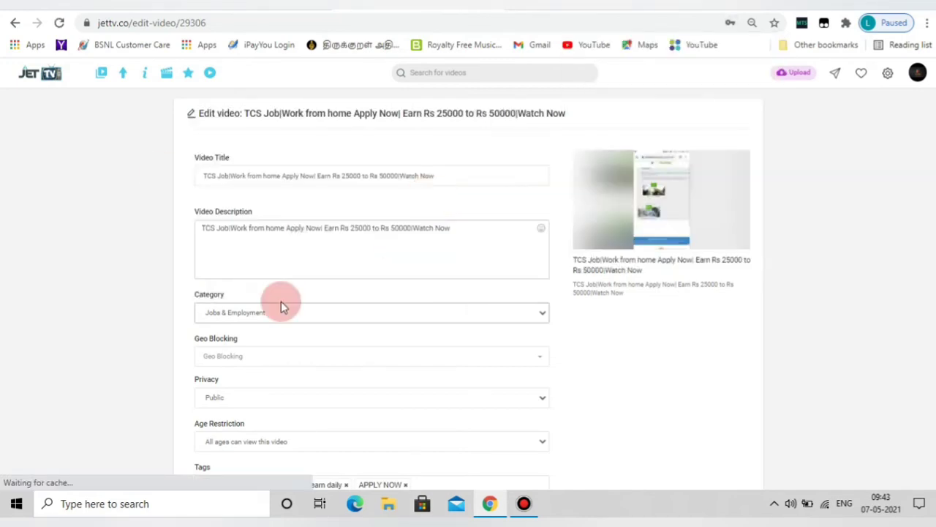
{"action": "left_click", "coordinate": [360, 307]}
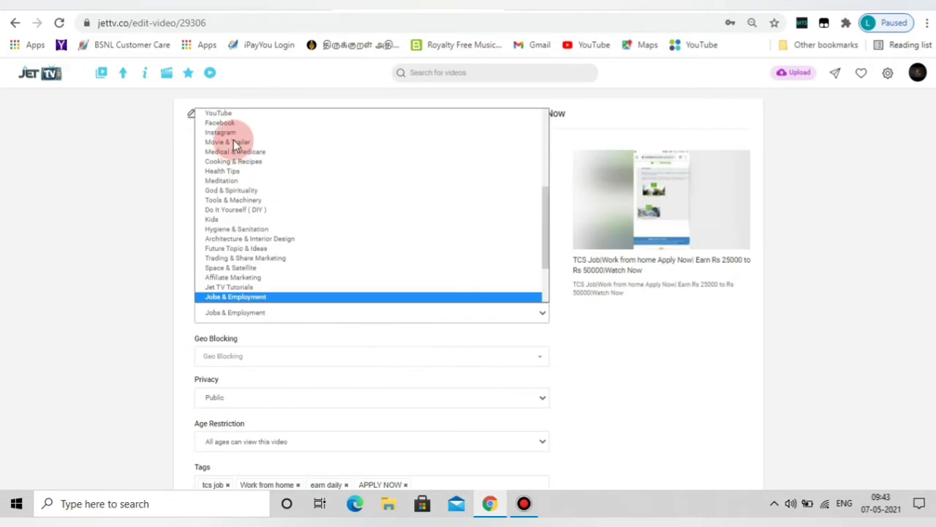
{"action": "scroll", "coordinate": [234, 124], "scroll_direction": "up", "scroll_amount": 5}
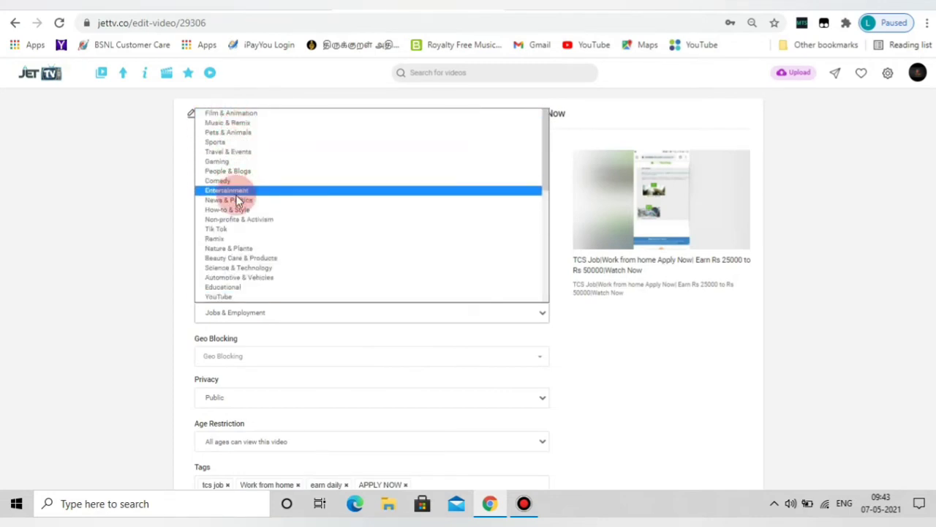
{"action": "scroll", "coordinate": [241, 233], "scroll_direction": "down", "scroll_amount": 2}
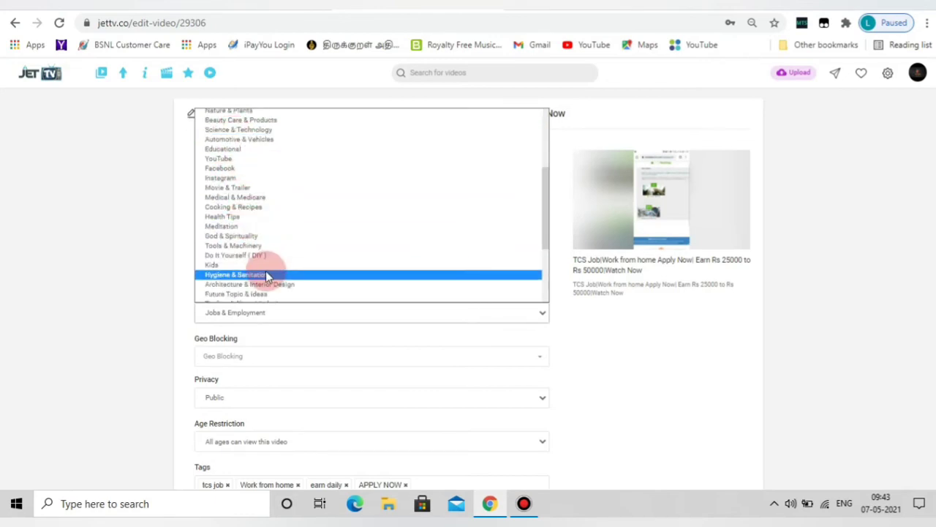
{"action": "scroll", "coordinate": [268, 271], "scroll_direction": "down", "scroll_amount": 1}
{"action": "scroll", "coordinate": [268, 274], "scroll_direction": "down", "scroll_amount": 1}
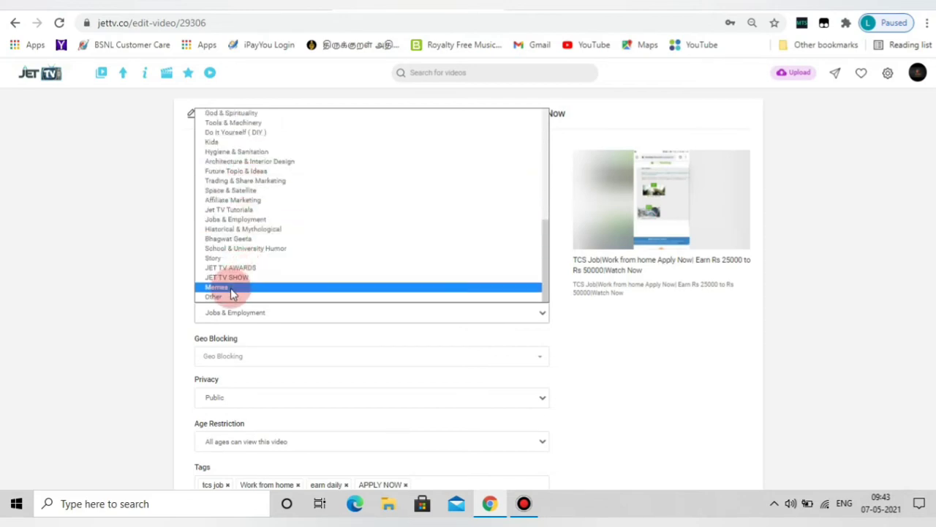
{"action": "left_click", "coordinate": [660, 357]}
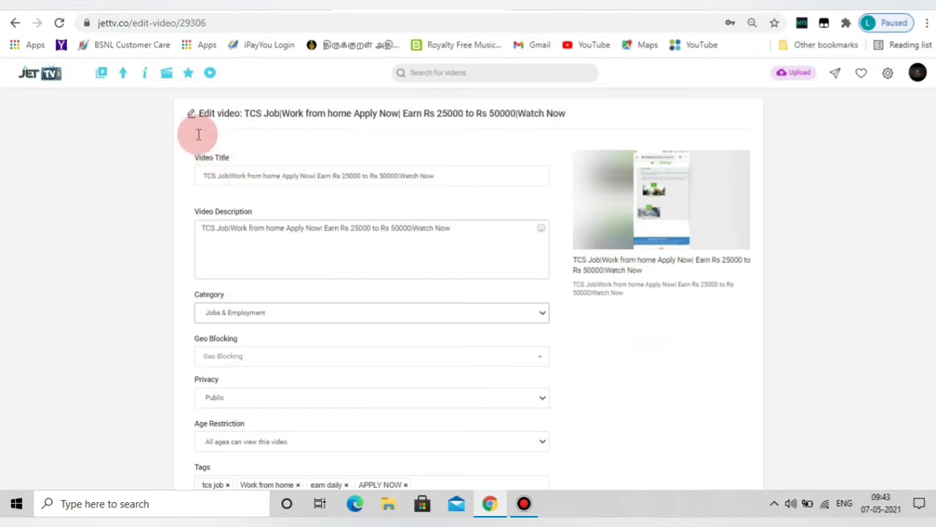
Step: Examine the regions offered under Geo Blocking for the TCS Job video, leaving none selected
{"action": "scroll", "coordinate": [320, 311], "scroll_direction": "down", "scroll_amount": 2}
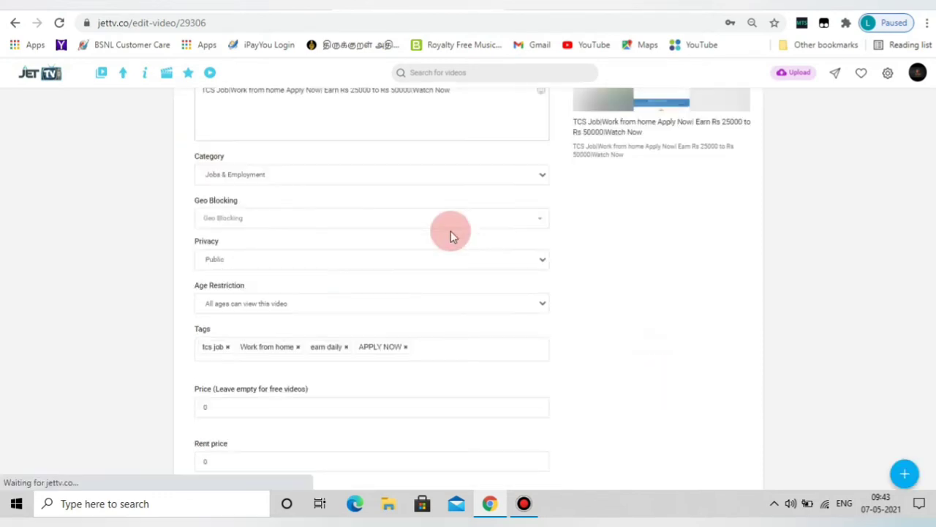
{"action": "left_click", "coordinate": [494, 219]}
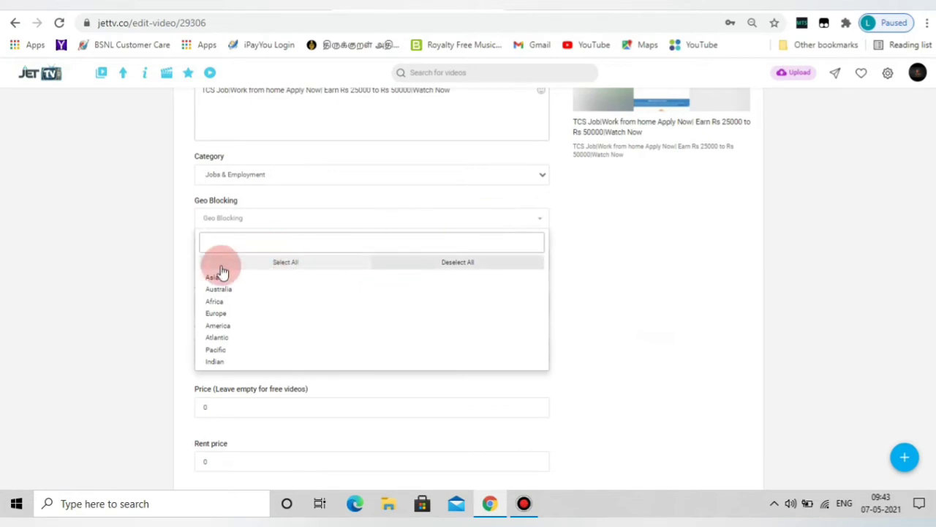
{"action": "scroll", "coordinate": [606, 224], "scroll_direction": "down", "scroll_amount": 3}
{"action": "scroll", "coordinate": [606, 224], "scroll_direction": "up", "scroll_amount": 2}
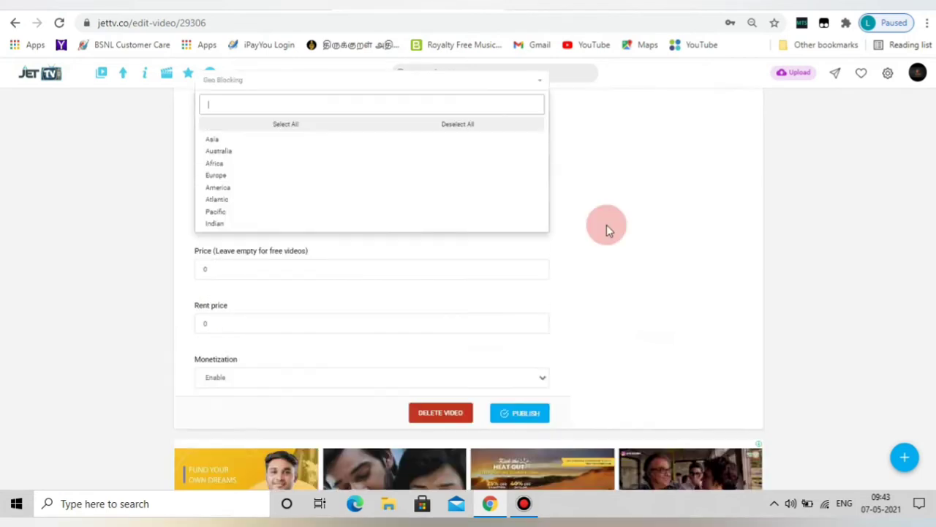
{"action": "left_click", "coordinate": [153, 212]}
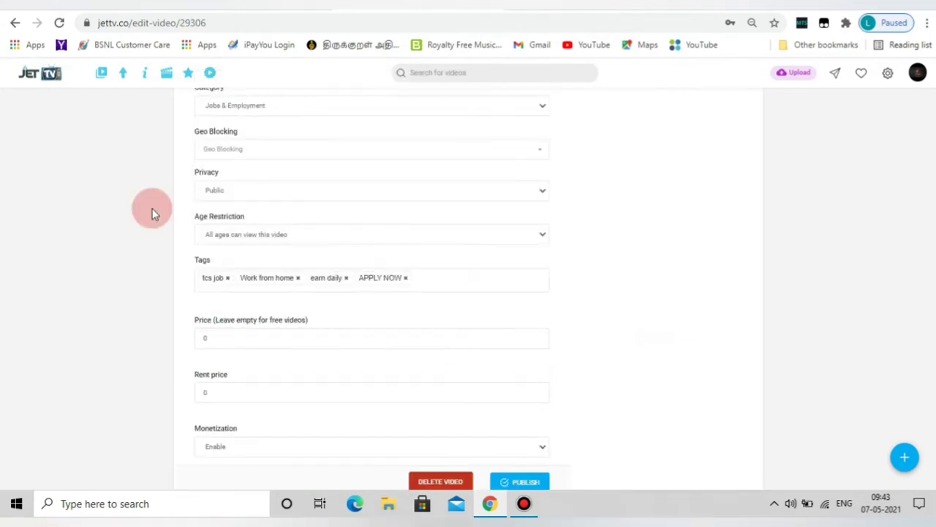
Step: Check the Privacy and Age Restriction options of the video, leaving both selections as they are
{"action": "left_click", "coordinate": [403, 194]}
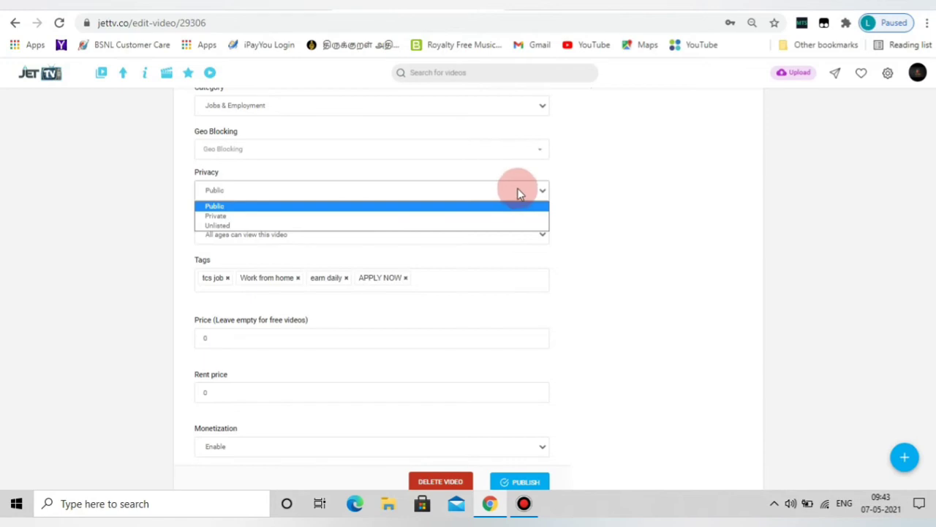
{"action": "left_click", "coordinate": [741, 183]}
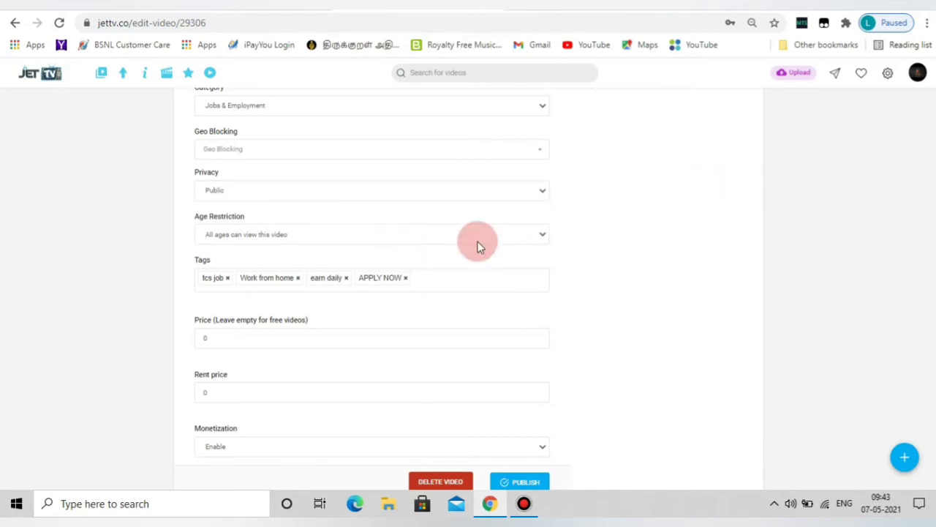
{"action": "left_click", "coordinate": [460, 240]}
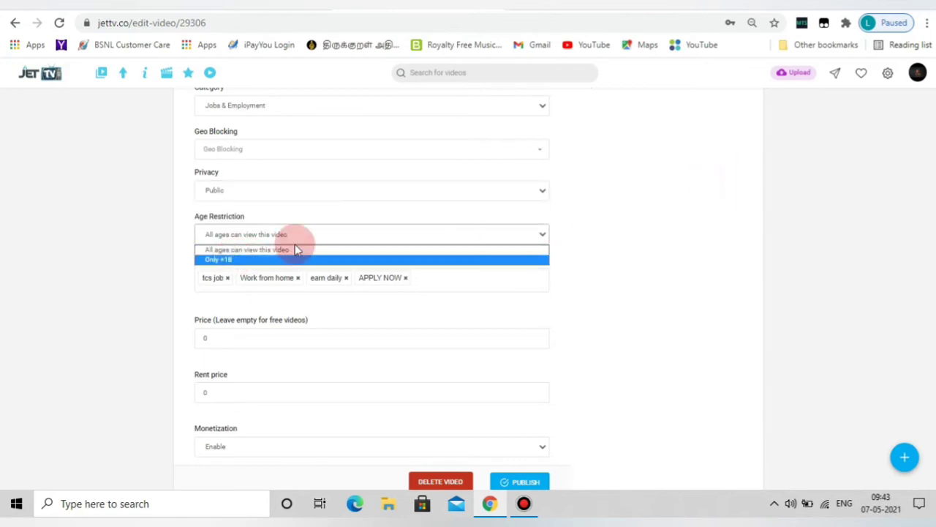
{"action": "left_click", "coordinate": [90, 217]}
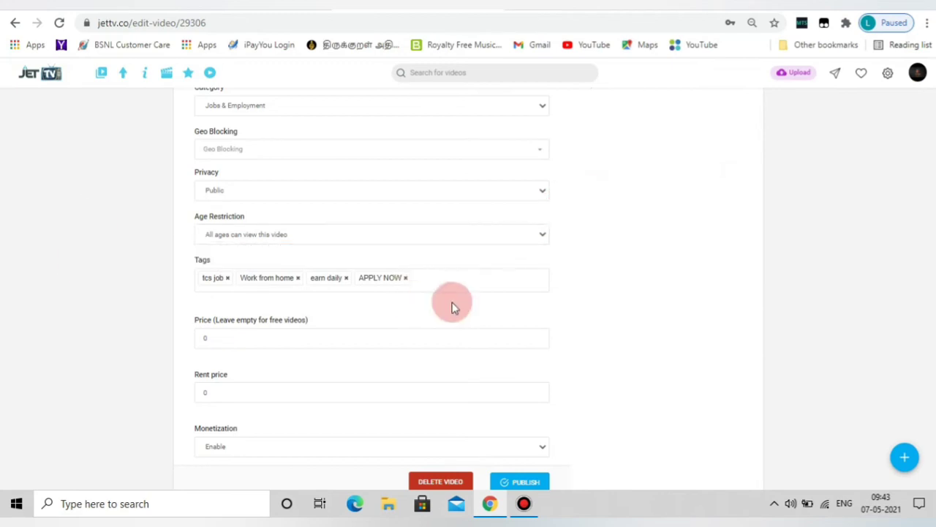
Step: Check the video's tags and Monetization options, keep monetization set to Enable, and publish the video
{"action": "left_click", "coordinate": [451, 278]}
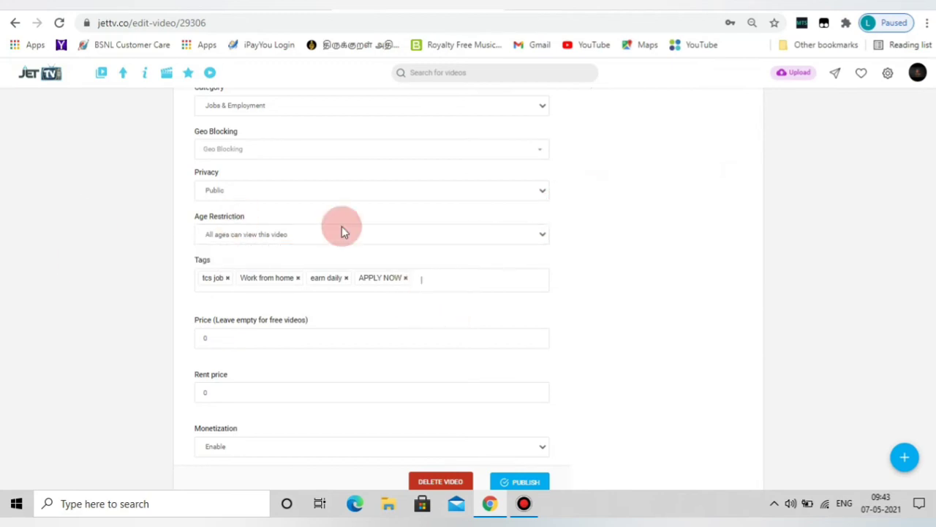
{"action": "scroll", "coordinate": [303, 309], "scroll_direction": "down", "scroll_amount": 2}
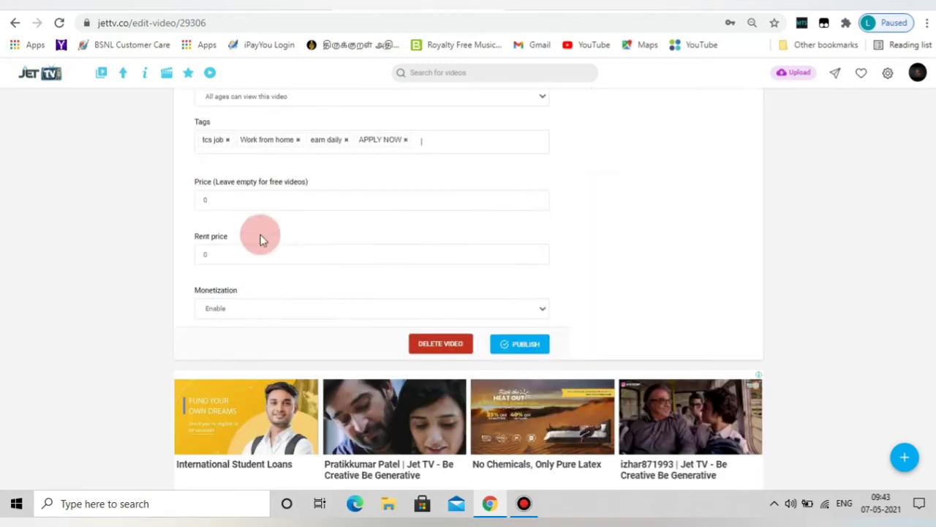
{"action": "left_click", "coordinate": [536, 309]}
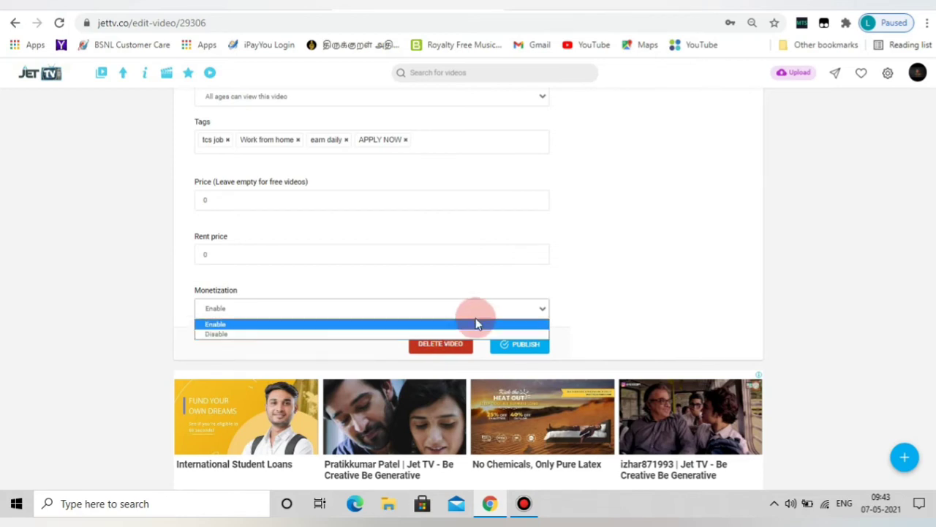
{"action": "left_click", "coordinate": [591, 309]}
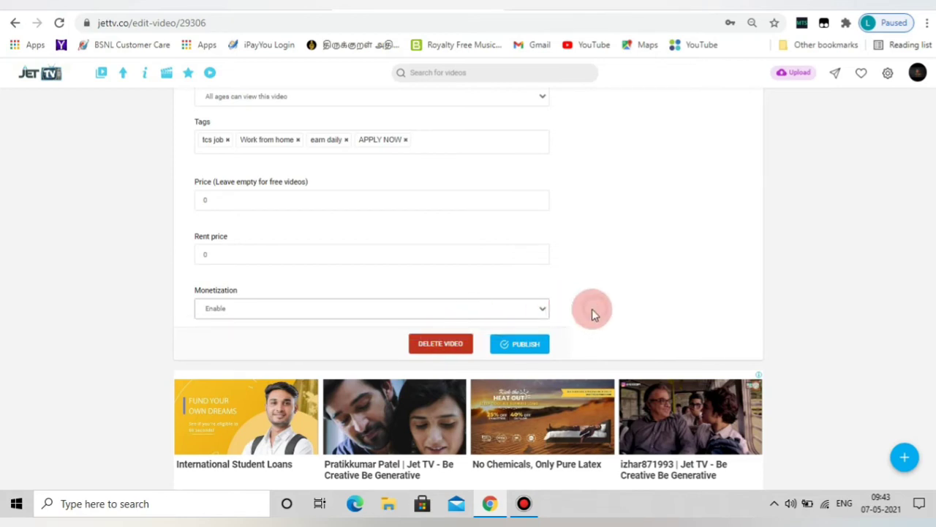
{"action": "left_click", "coordinate": [529, 355]}
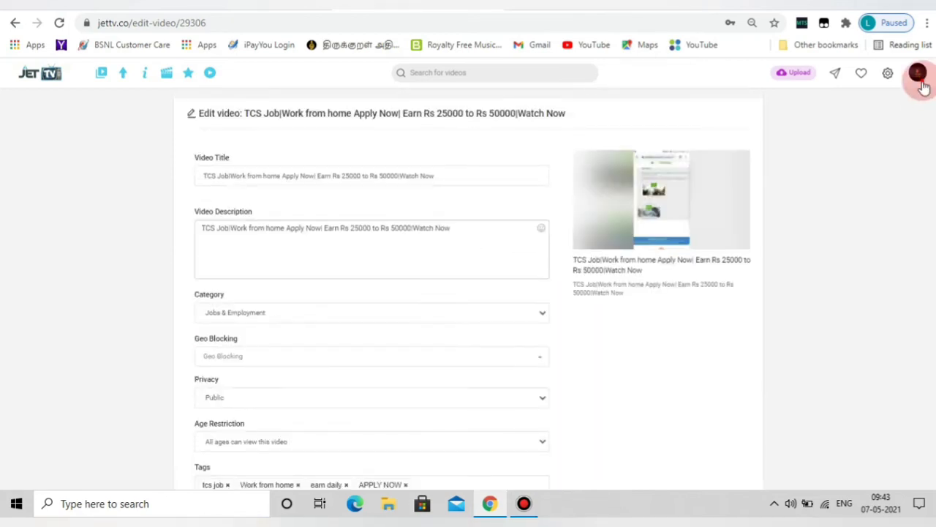
Step: Open the Monetization settings of the account
{"action": "left_click", "coordinate": [919, 76]}
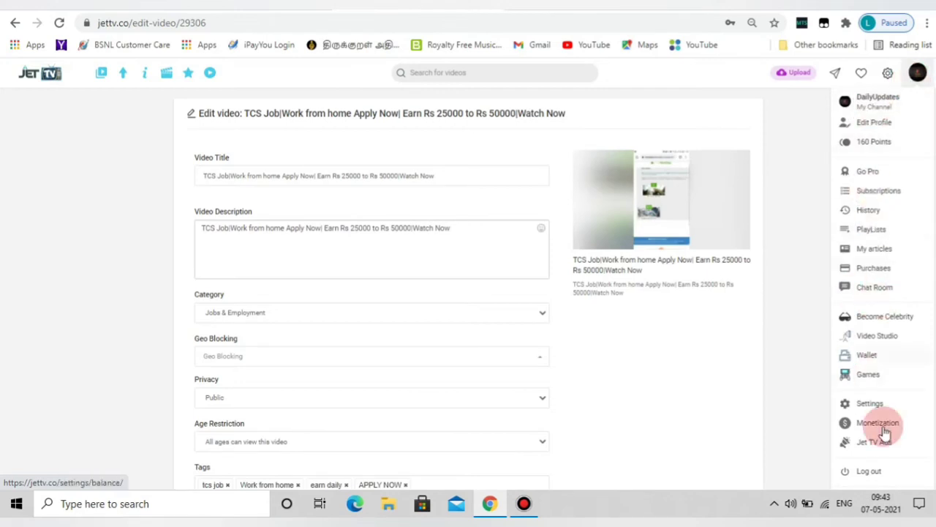
{"action": "scroll", "coordinate": [878, 430], "scroll_direction": "down", "scroll_amount": 1}
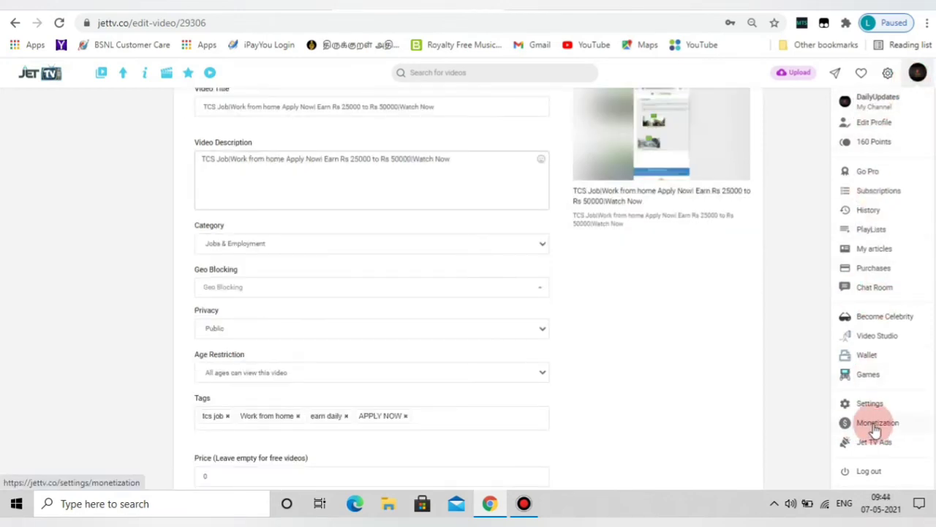
{"action": "left_click", "coordinate": [878, 430]}
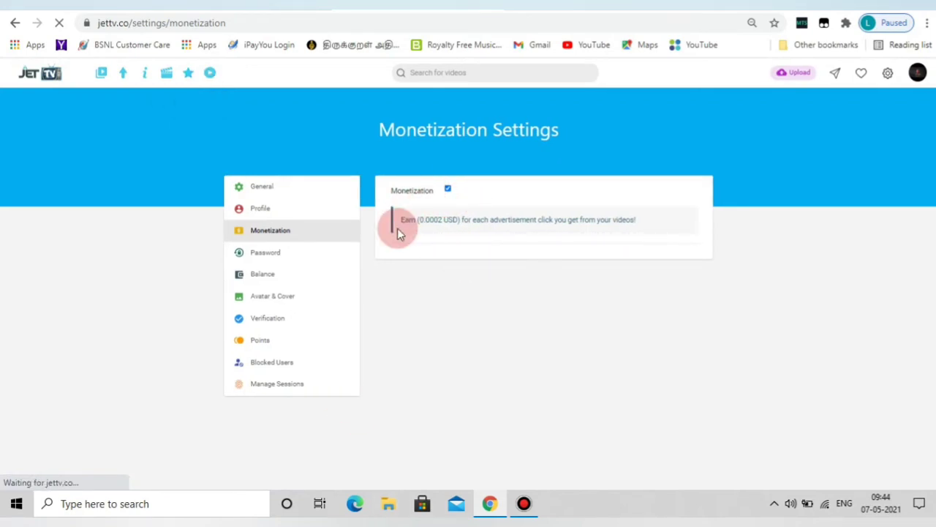
Step: Toggle the channel's Monetization setting off and back on
{"action": "left_click", "coordinate": [454, 196]}
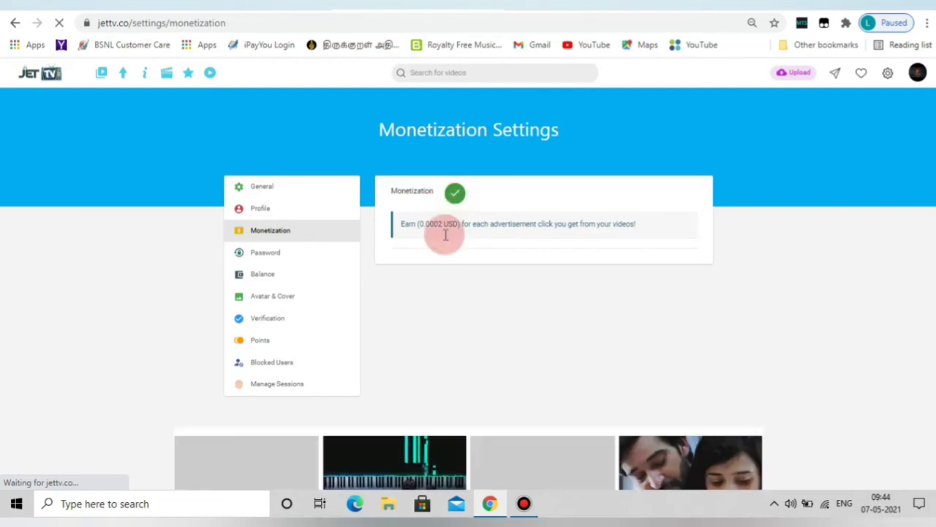
{"action": "left_click", "coordinate": [454, 196]}
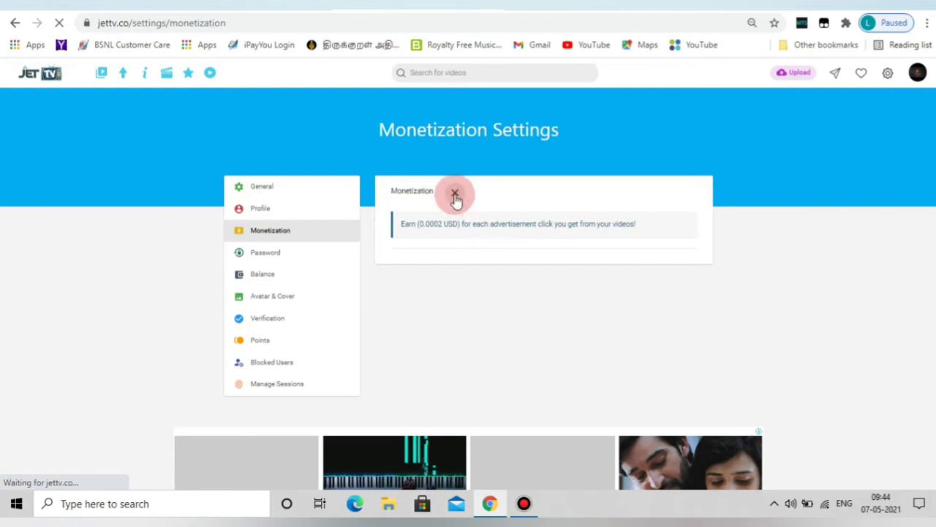
{"action": "left_click", "coordinate": [455, 194]}
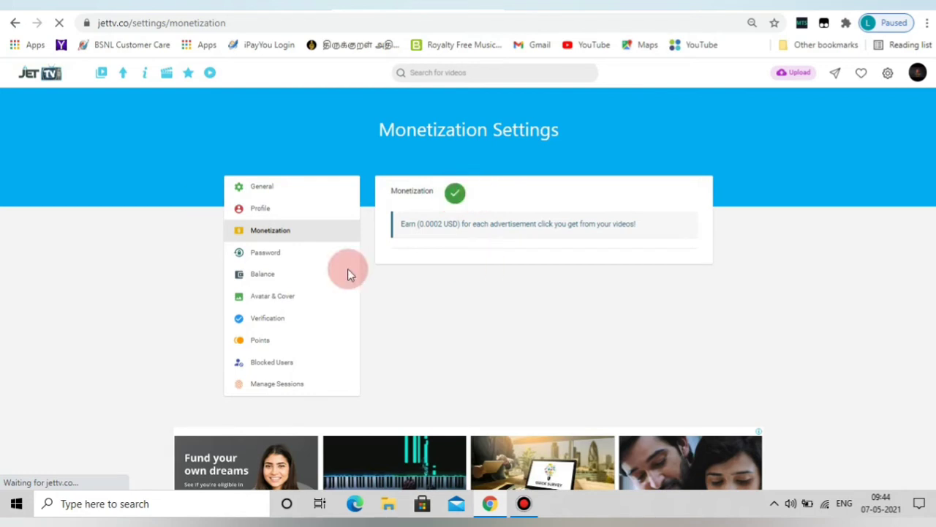
Step: Open the account's General settings and review the profile fields down to NGO Status
{"action": "left_click", "coordinate": [280, 189]}
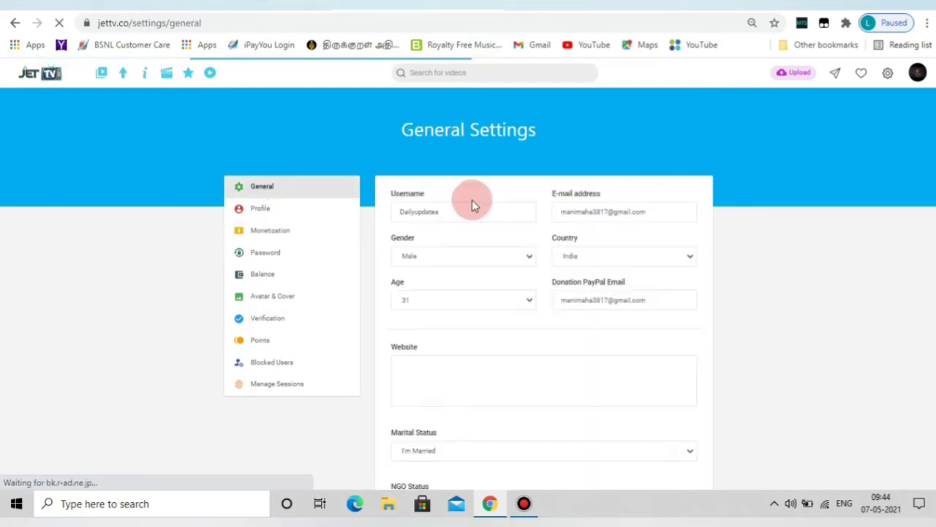
{"action": "scroll", "coordinate": [472, 200], "scroll_direction": "down", "scroll_amount": 2}
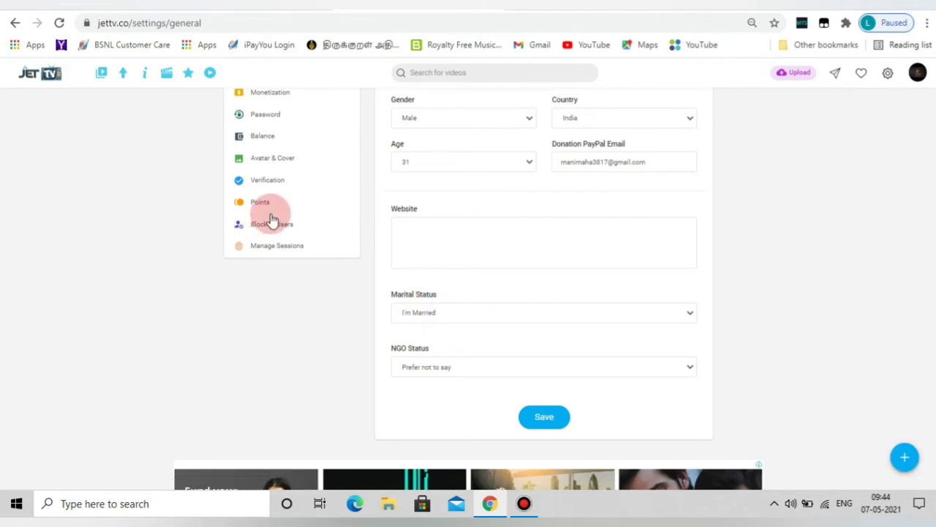
{"action": "scroll", "coordinate": [269, 216], "scroll_direction": "up", "scroll_amount": 2}
{"action": "scroll", "coordinate": [225, 166], "scroll_direction": "down", "scroll_amount": 2}
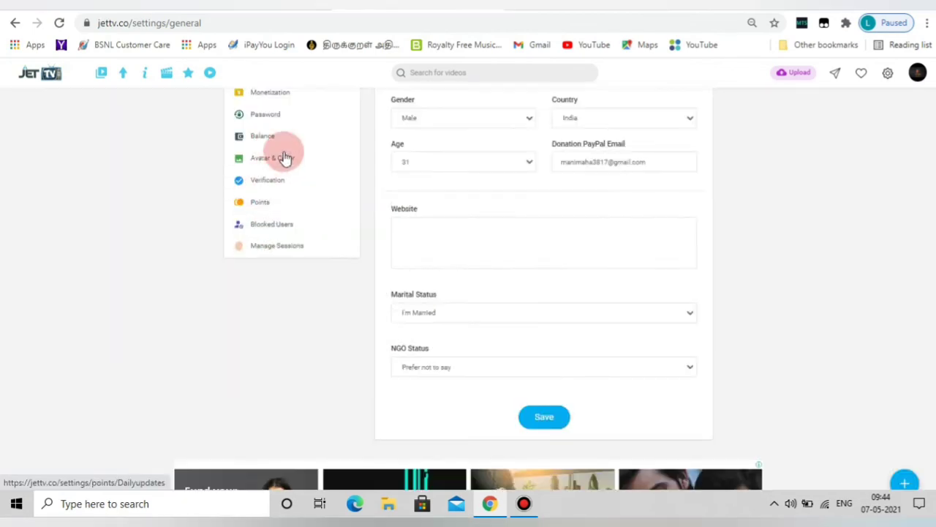
Step: Open the account's Balance settings and review the available balance and withdrawal request fields
{"action": "left_click", "coordinate": [261, 138]}
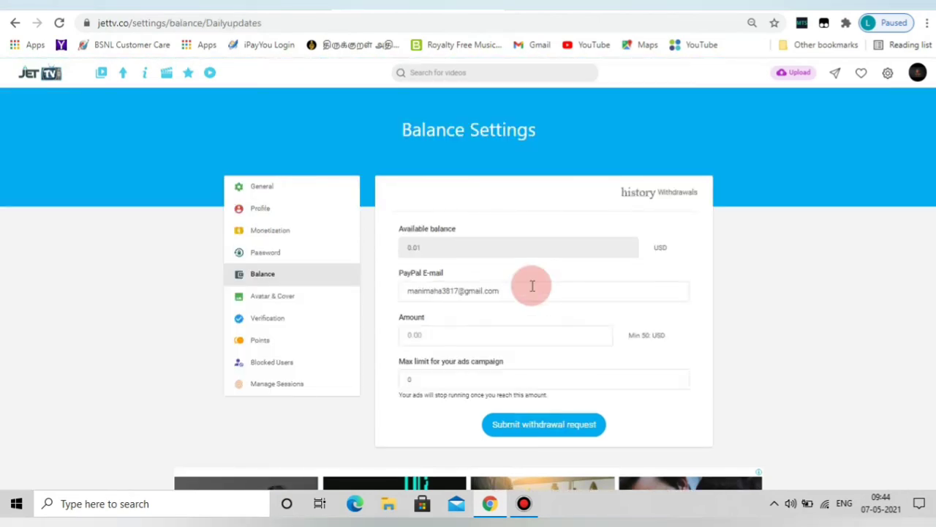
{"action": "scroll", "coordinate": [545, 245], "scroll_direction": "down", "scroll_amount": 2}
{"action": "scroll", "coordinate": [508, 168], "scroll_direction": "down", "scroll_amount": 1}
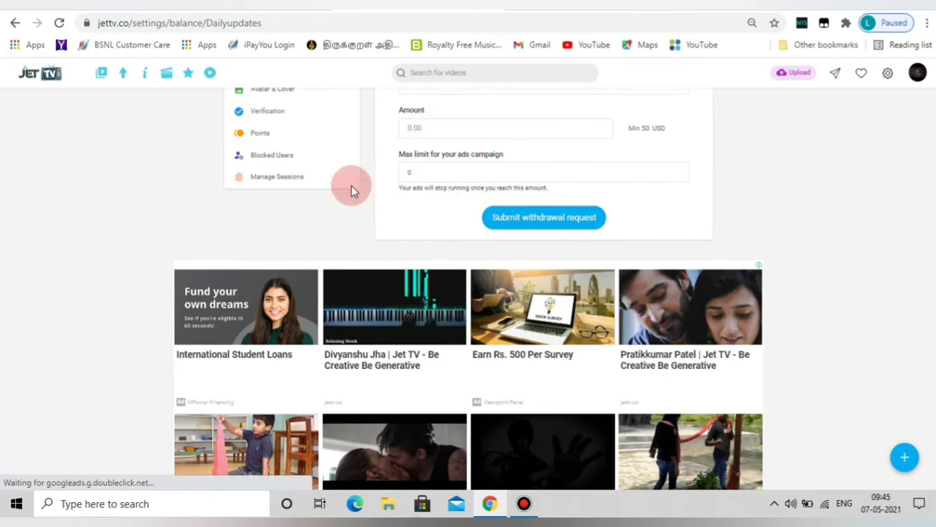
{"action": "scroll", "coordinate": [275, 210], "scroll_direction": "up", "scroll_amount": 1}
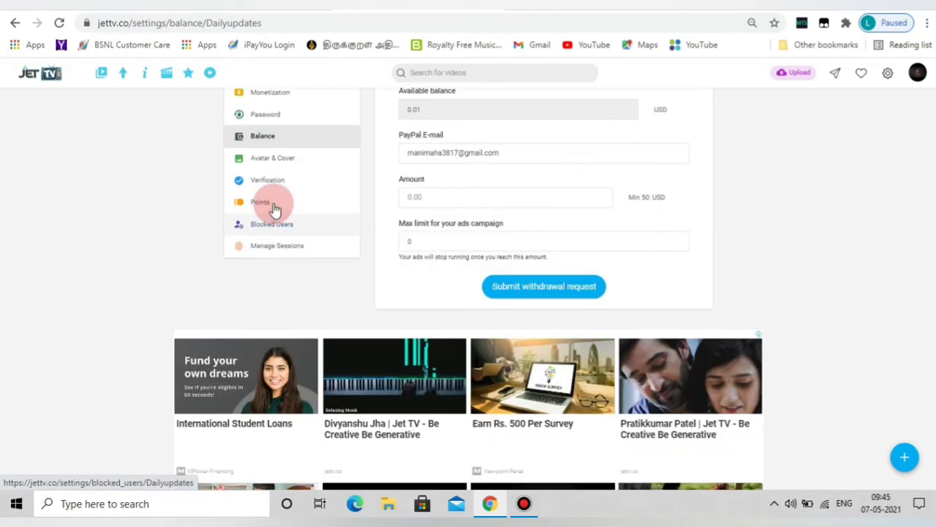
Step: Review the account's Points, Avatar & Cover, and Verification settings pages in turn
{"action": "left_click", "coordinate": [273, 208]}
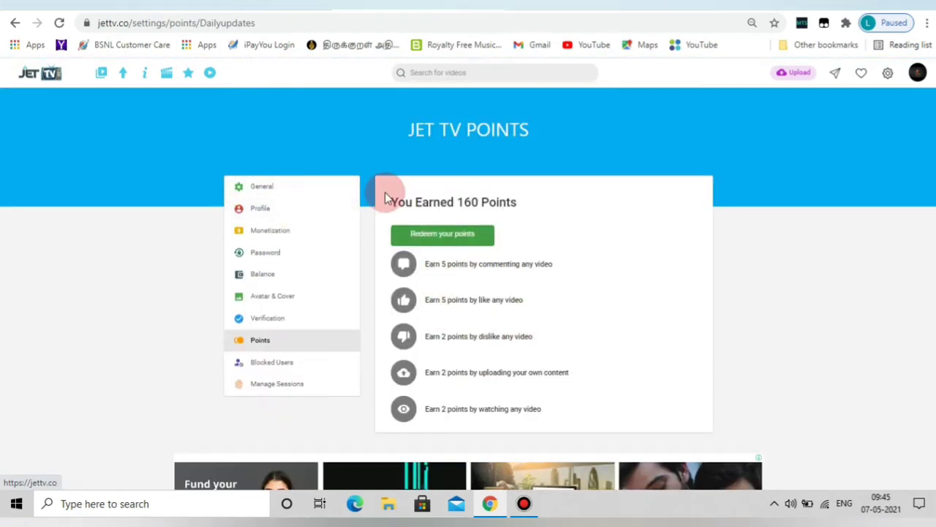
{"action": "left_click", "coordinate": [278, 302]}
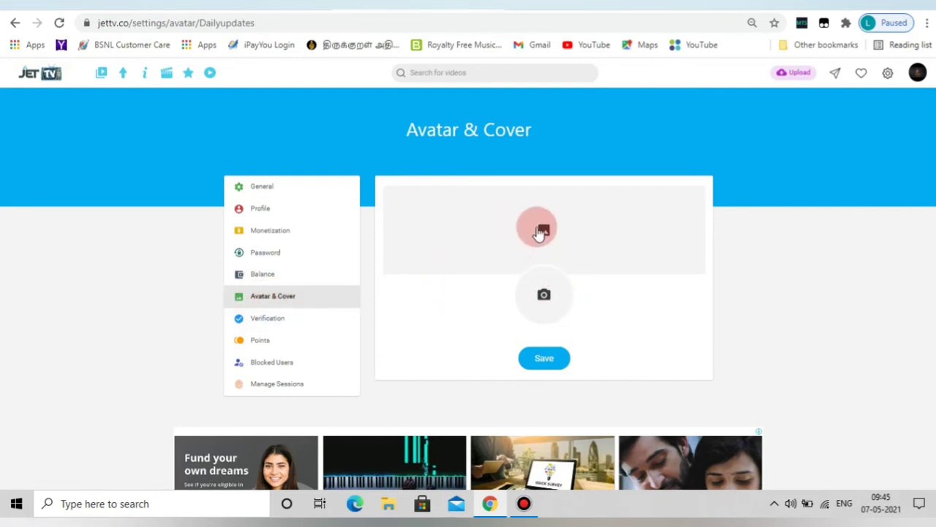
{"action": "left_click", "coordinate": [267, 320]}
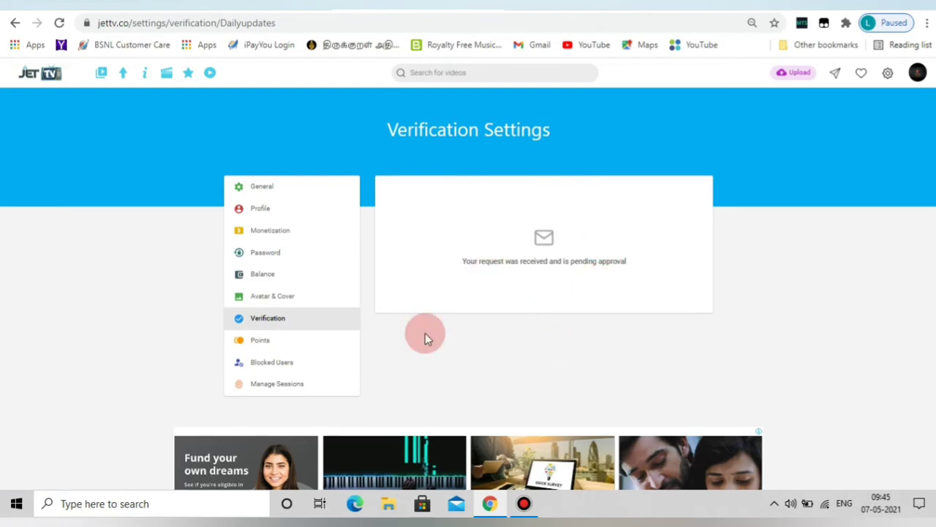
Step: Look through the account menu's entries and go to the Video Studio list of uploaded videos
{"action": "left_click", "coordinate": [916, 72]}
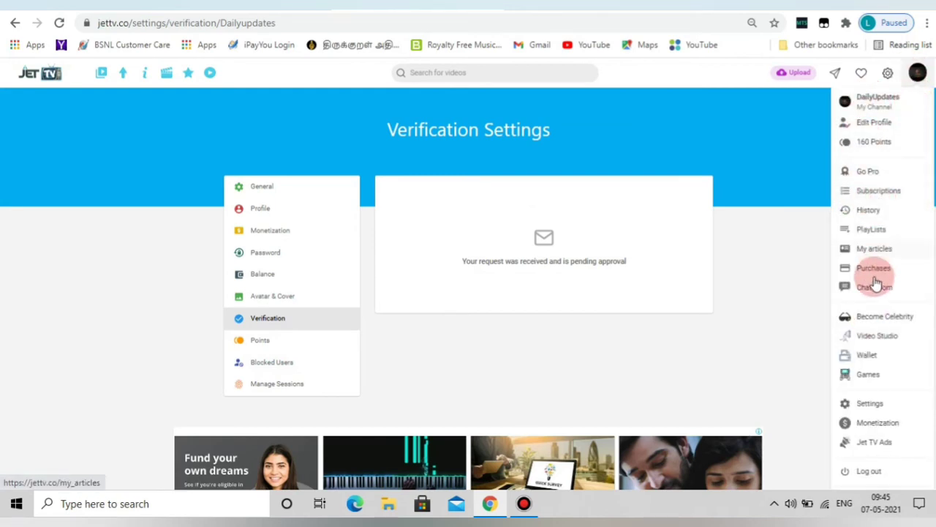
{"action": "scroll", "coordinate": [878, 285], "scroll_direction": "down", "scroll_amount": 1}
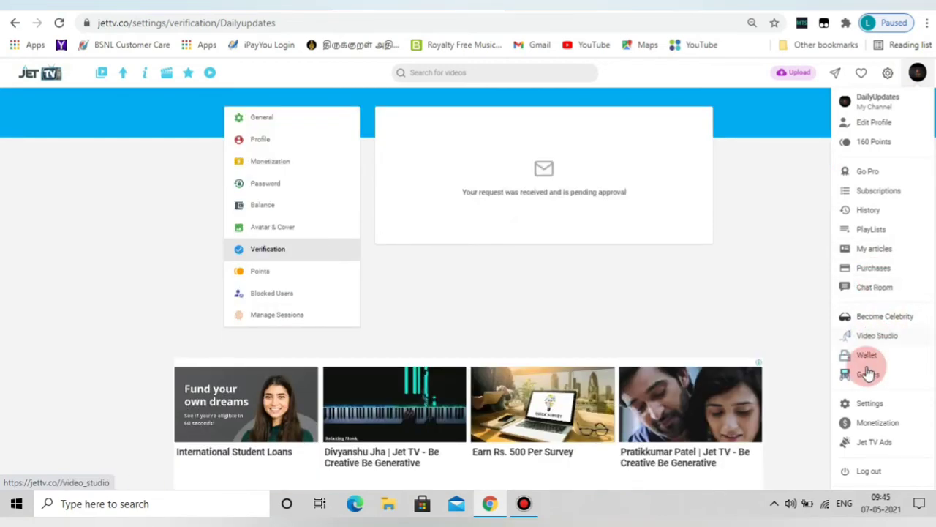
{"action": "scroll", "coordinate": [871, 436], "scroll_direction": "down", "scroll_amount": 2}
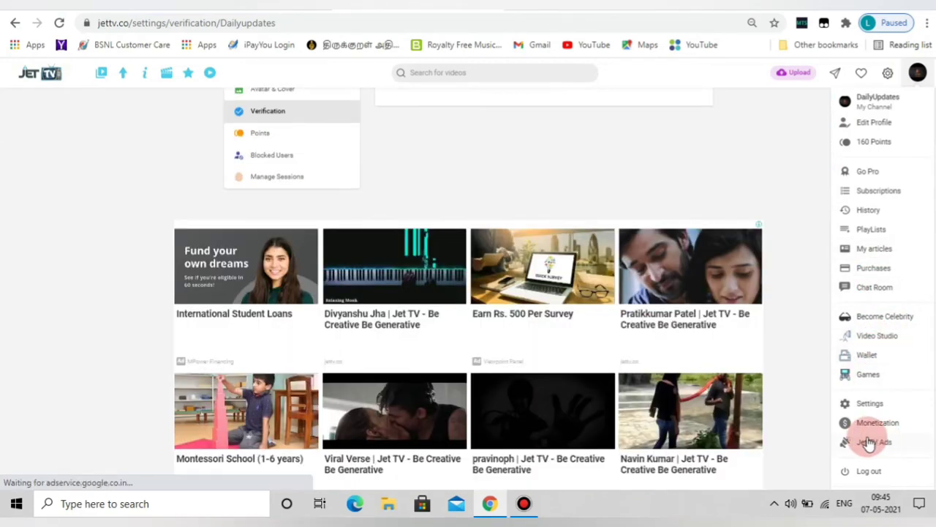
{"action": "left_click", "coordinate": [876, 444]}
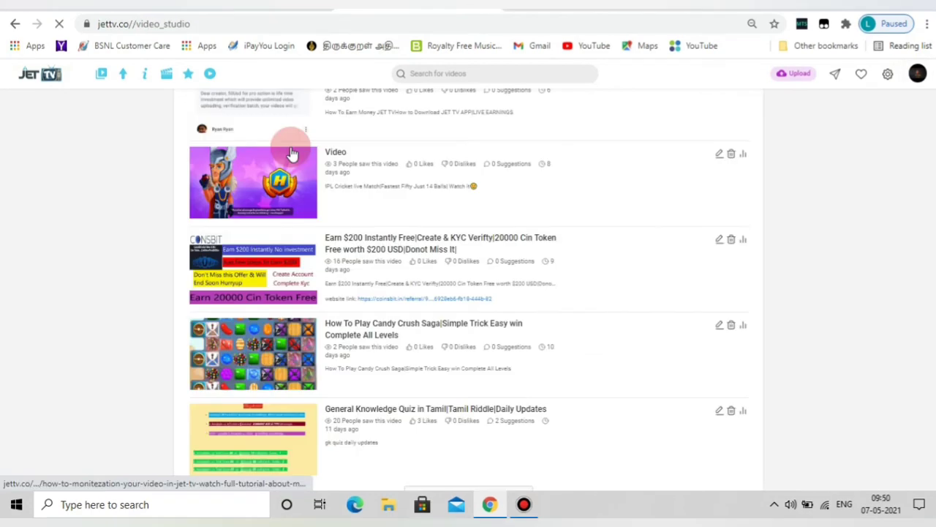
Step: Browse the uploaded videos and open the watch page of "How To Play Candy Crush Saga|Simple Trick Easy win Complete All Levels"
{"action": "scroll", "coordinate": [267, 198], "scroll_direction": "down", "scroll_amount": 3}
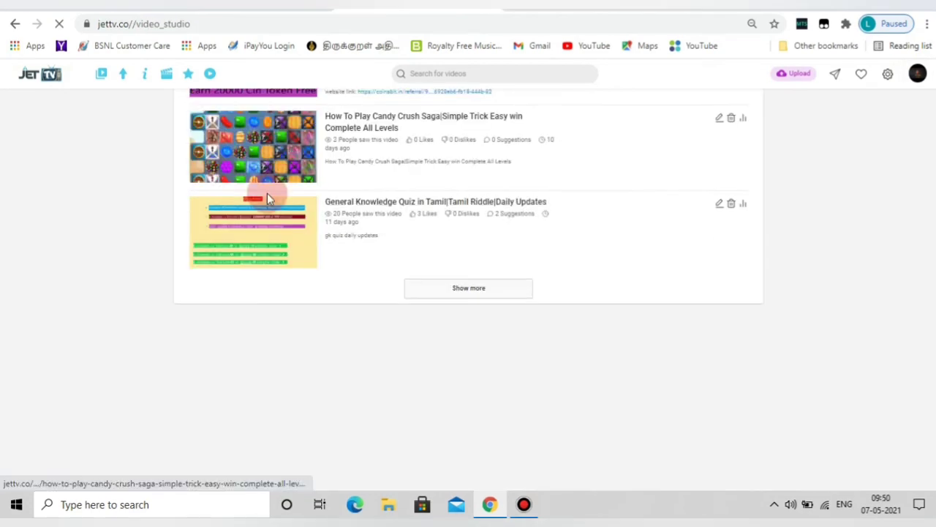
{"action": "left_click", "coordinate": [343, 205]}
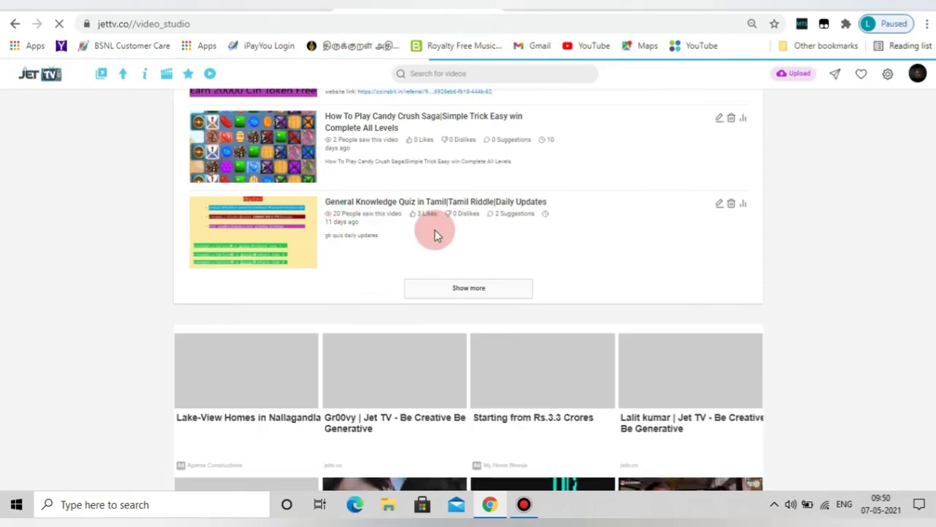
{"action": "scroll", "coordinate": [434, 234], "scroll_direction": "up", "scroll_amount": 2}
{"action": "left_click", "coordinate": [358, 171]}
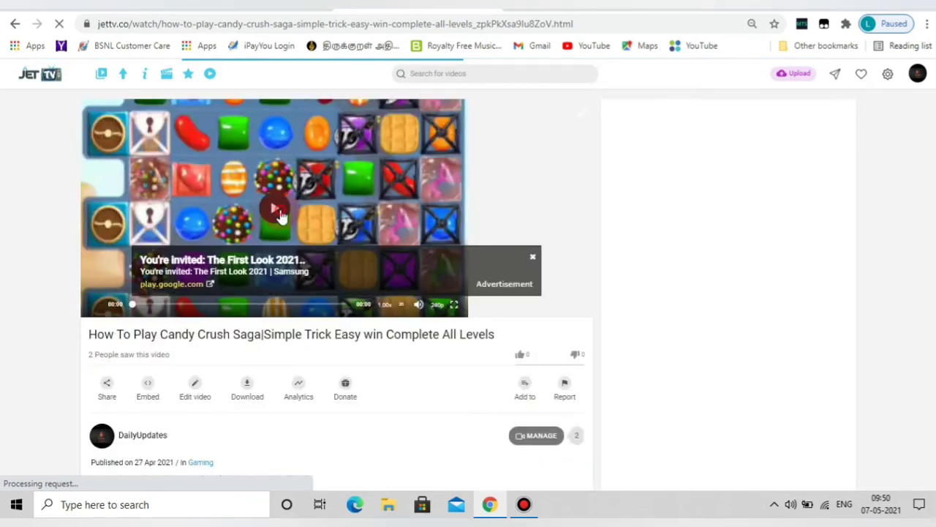
Step: Start playback of the Candy Crush Saga video and close the advertisement banner overlaid on the player
{"action": "left_click", "coordinate": [333, 247]}
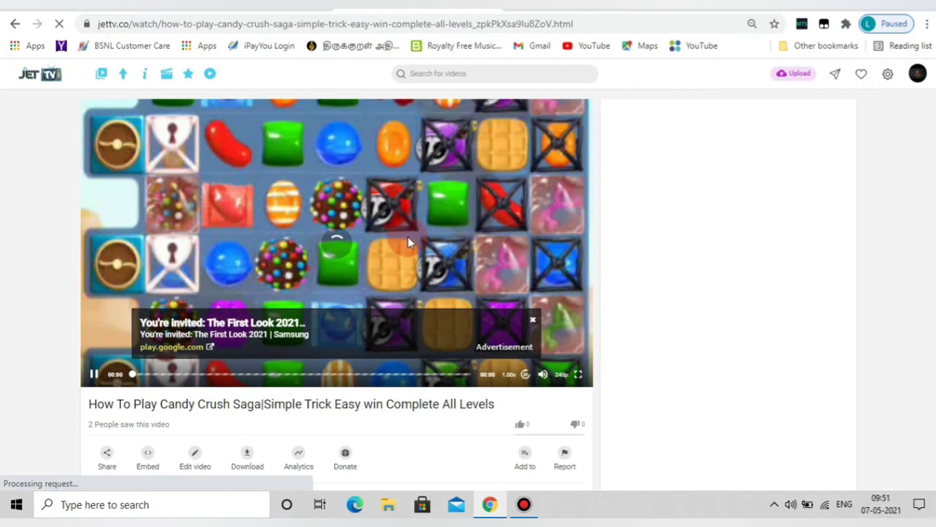
{"action": "left_click", "coordinate": [93, 376]}
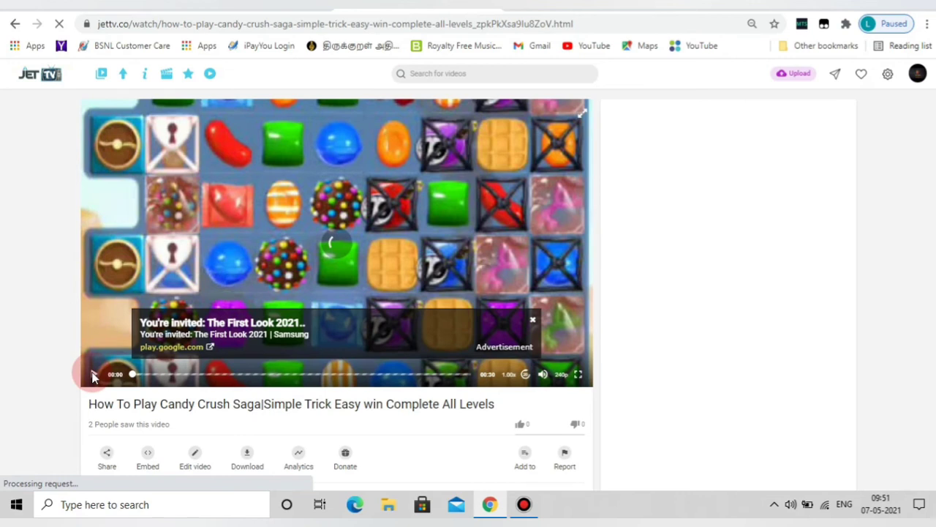
{"action": "left_click", "coordinate": [359, 305]}
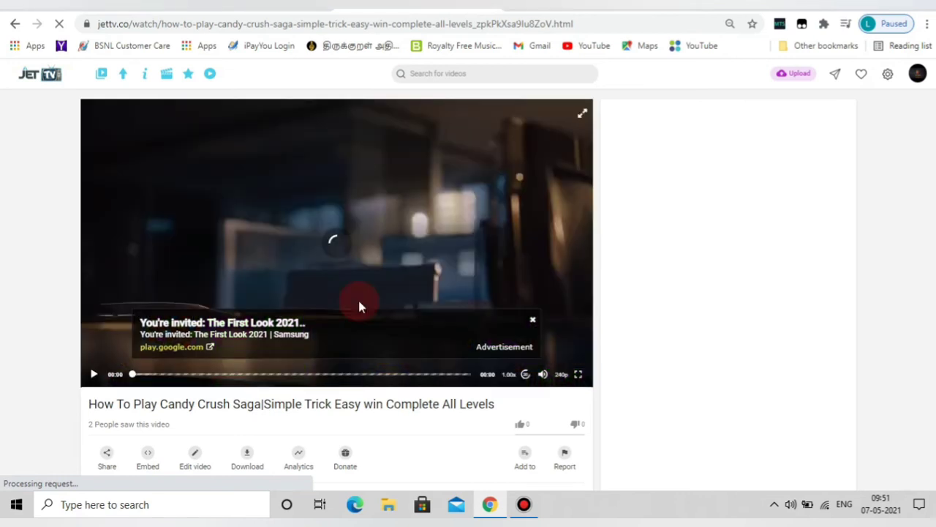
{"action": "left_click", "coordinate": [533, 321]}
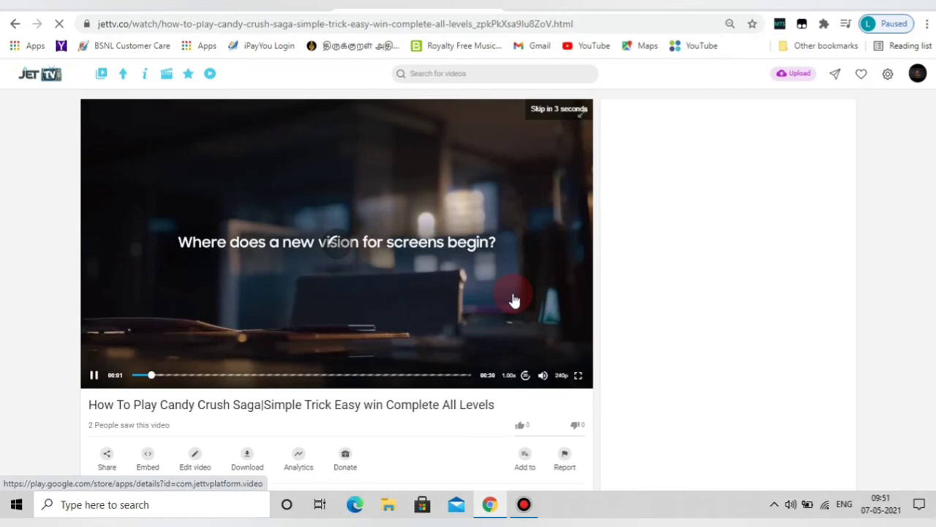
Step: Skip the pre-roll video ad once skipping is allowed and resume playback of the Candy Crush Saga video
{"action": "left_click", "coordinate": [567, 113]}
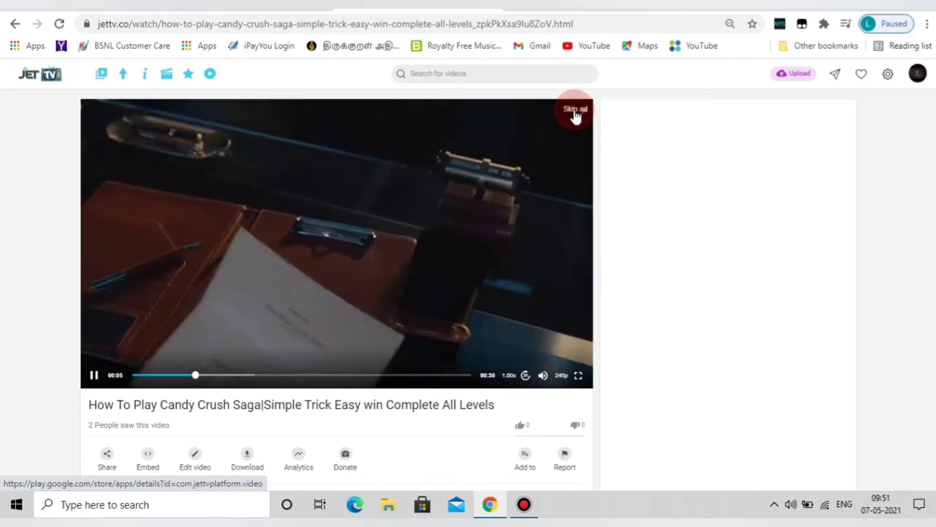
{"action": "left_click", "coordinate": [575, 110]}
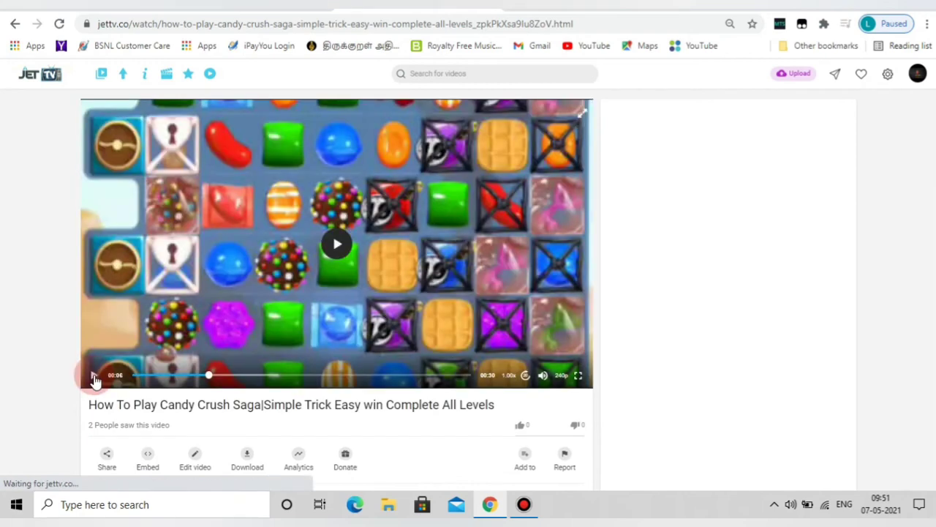
{"action": "left_click", "coordinate": [93, 377]}
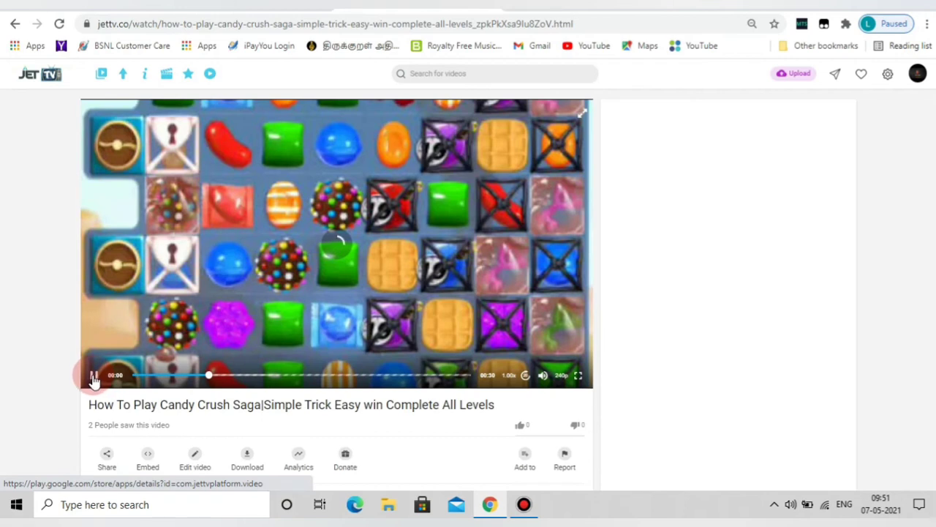